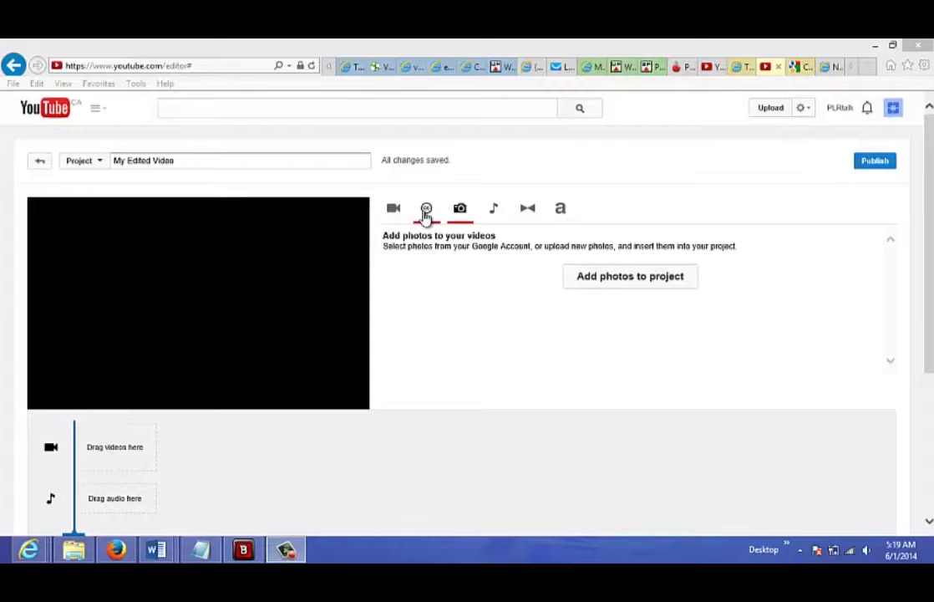
# Search the Creative Commons video library for 'weight loss'.
pyautogui.click(426, 210)
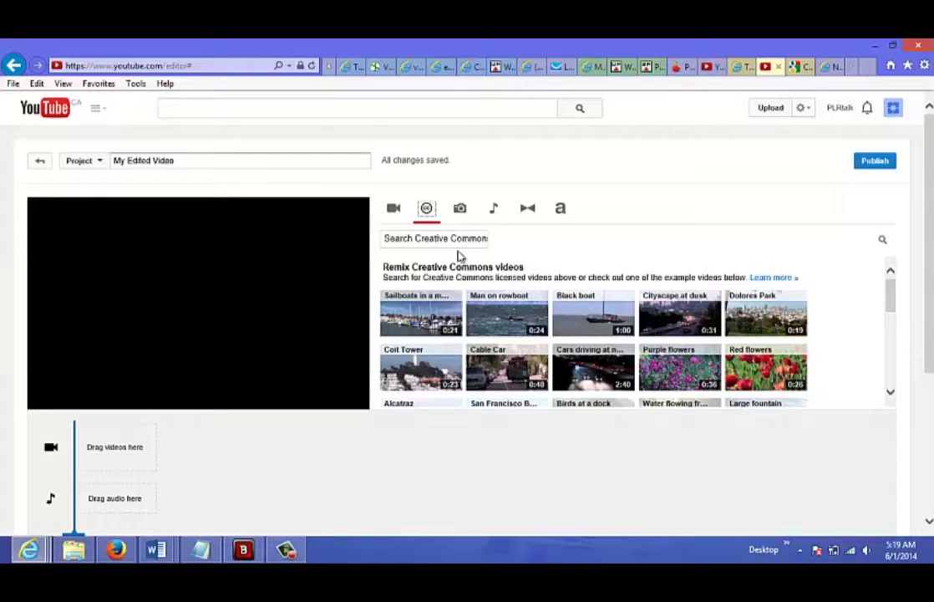
pyautogui.click(422, 238)
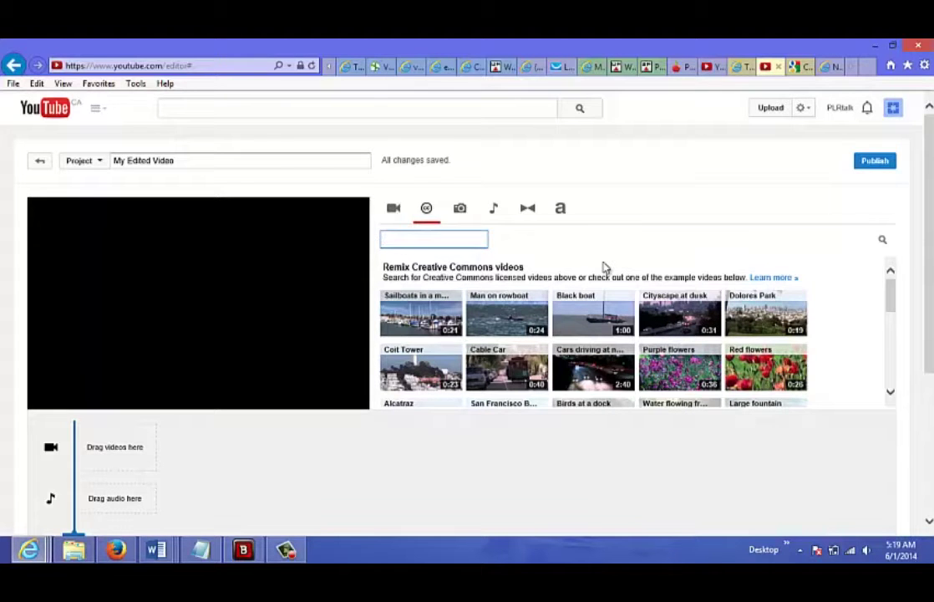
pyautogui.write('weight loss')
pyautogui.press('Return')
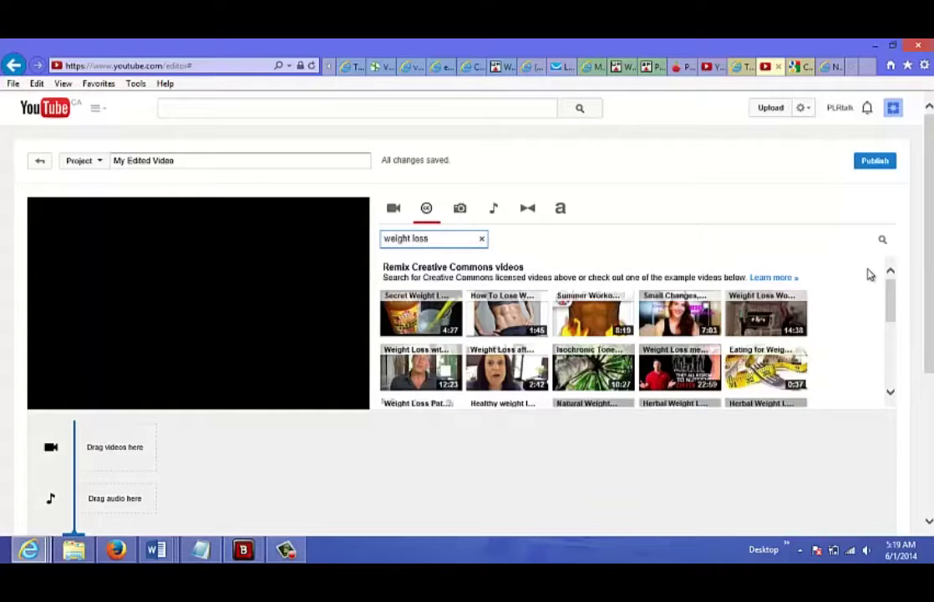
# Put the first weight-loss result on the video track and pause its preview.
pyautogui.moveTo(889, 293)
pyautogui.mouseDown()
pyautogui.moveTo(887, 337)
pyautogui.moveTo(891, 293)
pyautogui.mouseUp()
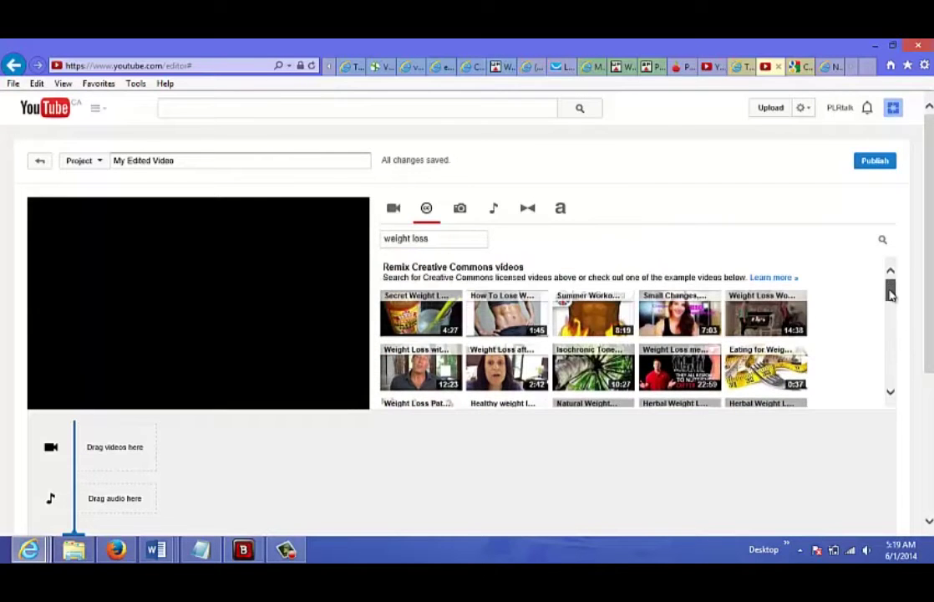
pyautogui.moveTo(422, 313)
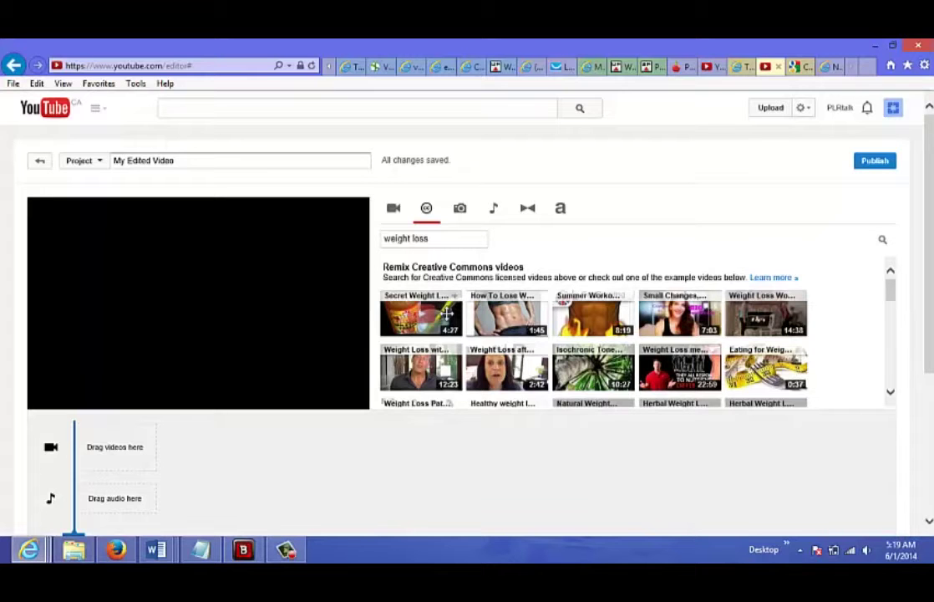
pyautogui.moveTo(445, 314); pyautogui.dragTo(132, 449)
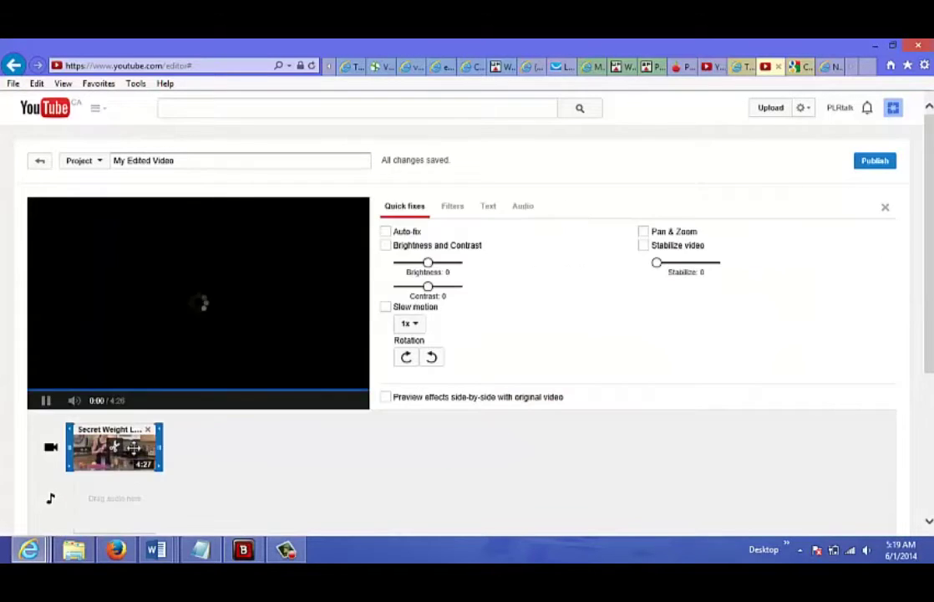
pyautogui.click(46, 406)
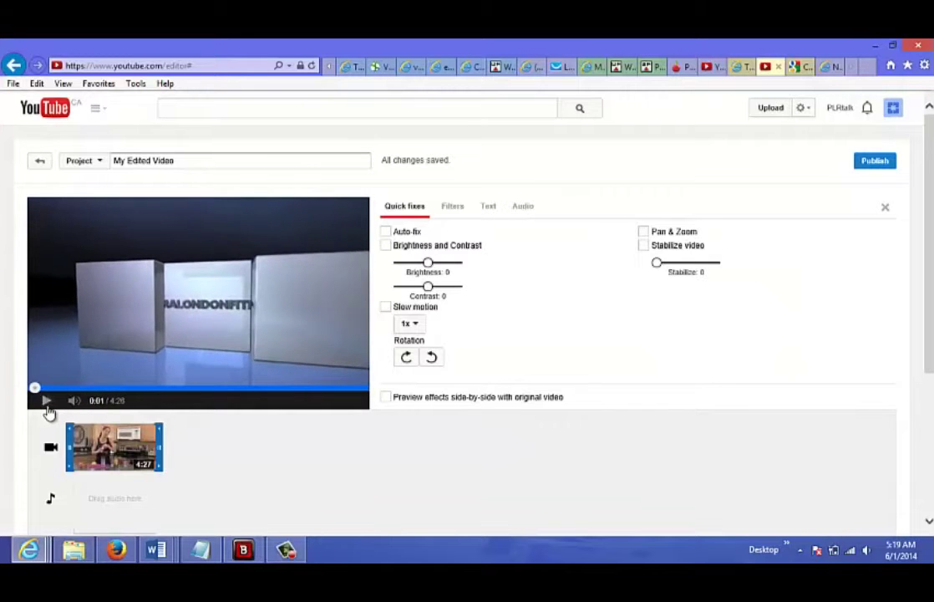
# Browse the clip's Text, Filters, Audio and Quick fixes options.
pyautogui.click(493, 218)
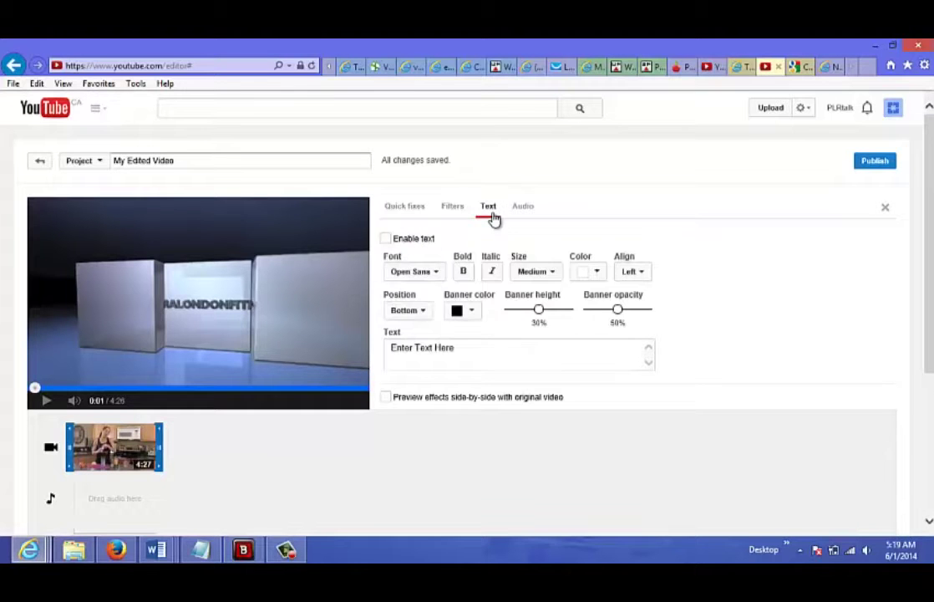
pyautogui.click(462, 216)
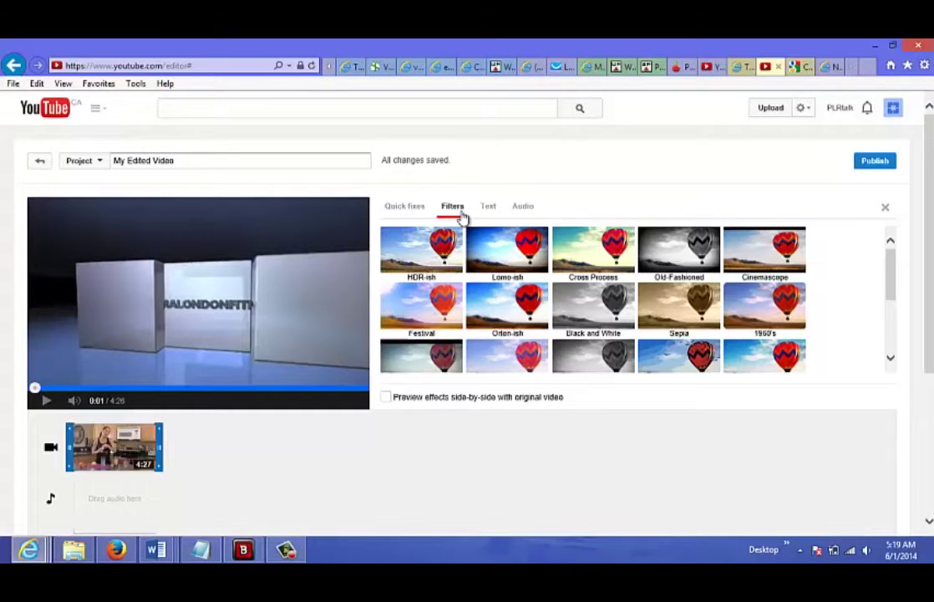
pyautogui.click(524, 209)
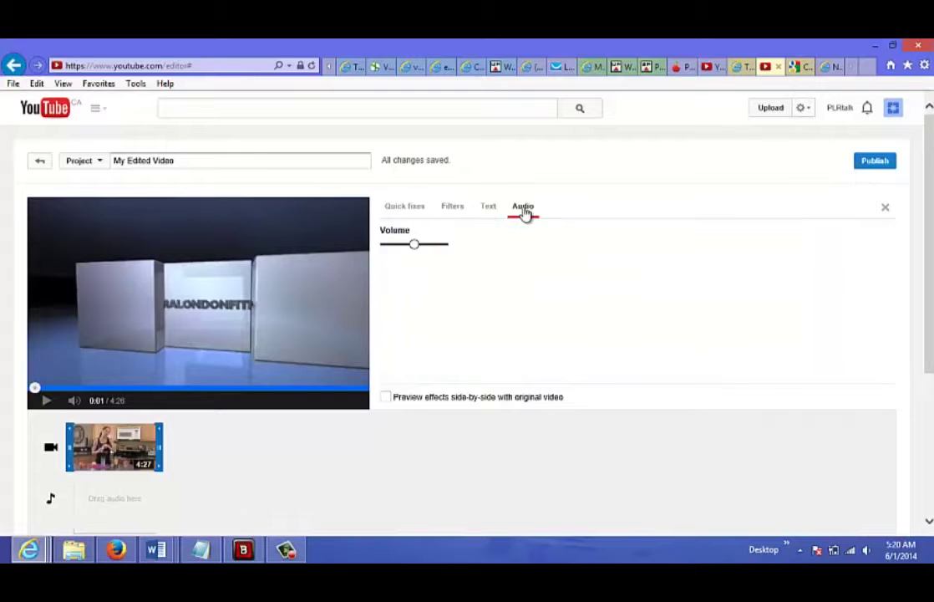
pyautogui.click(451, 211)
pyautogui.click(418, 211)
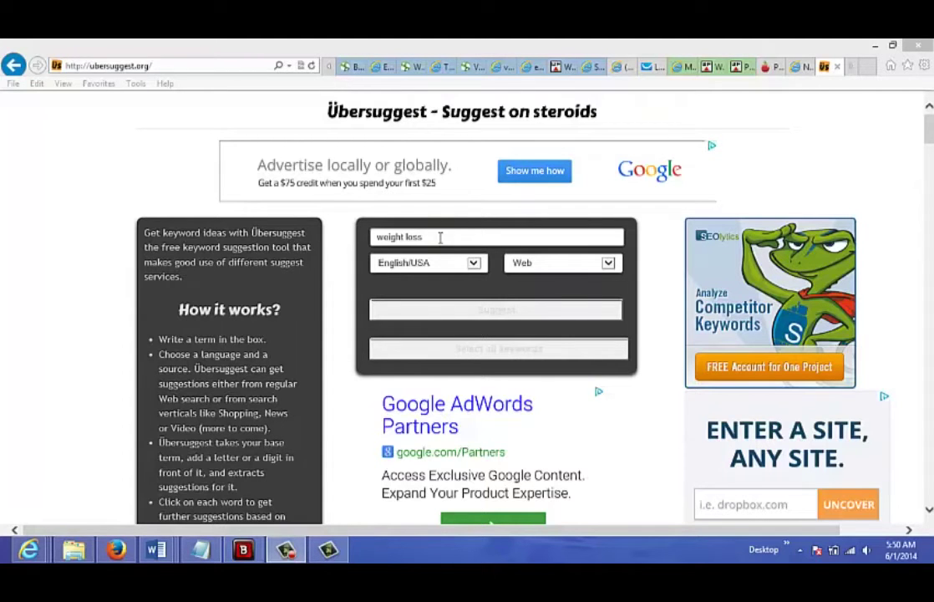
# Run Suggest on 'weight loss' to get 280 keyword suggestions.
pyautogui.click(440, 237)
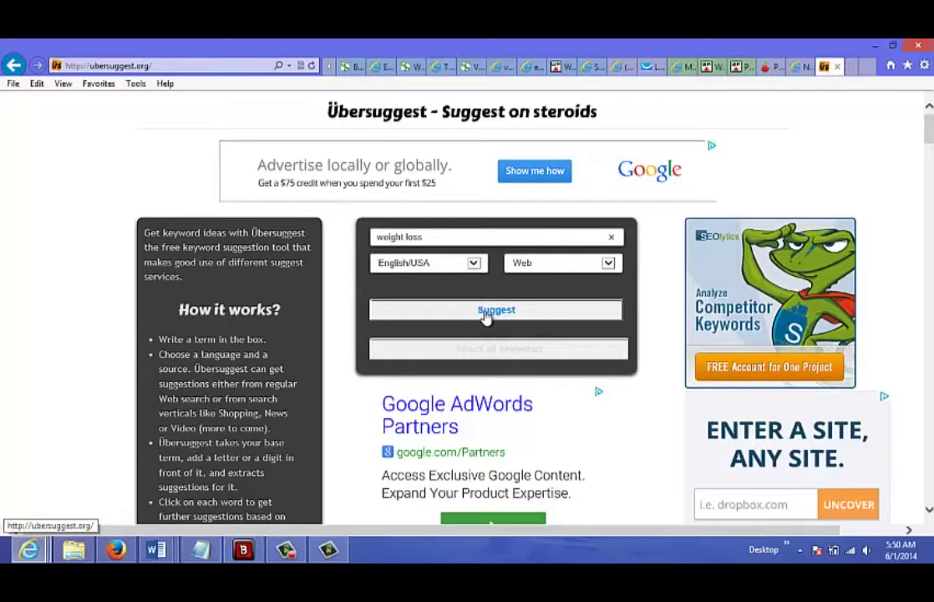
pyautogui.click(487, 310)
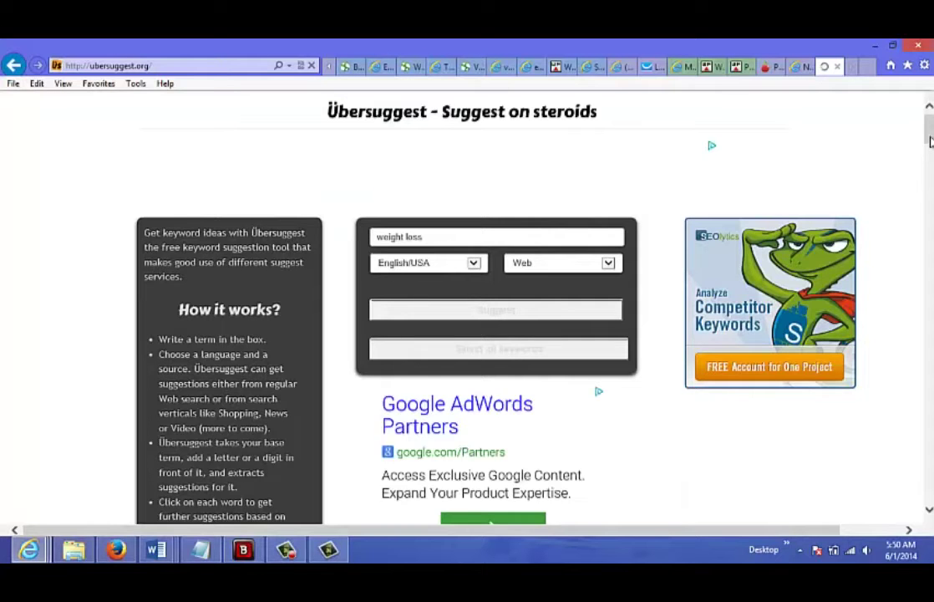
pyautogui.moveTo(930, 127); pyautogui.dragTo(930, 136)
# Scroll to the 280 suggestions and add 'weight loss blogs' to the basket.
pyautogui.scroll(-1, 459, 325)
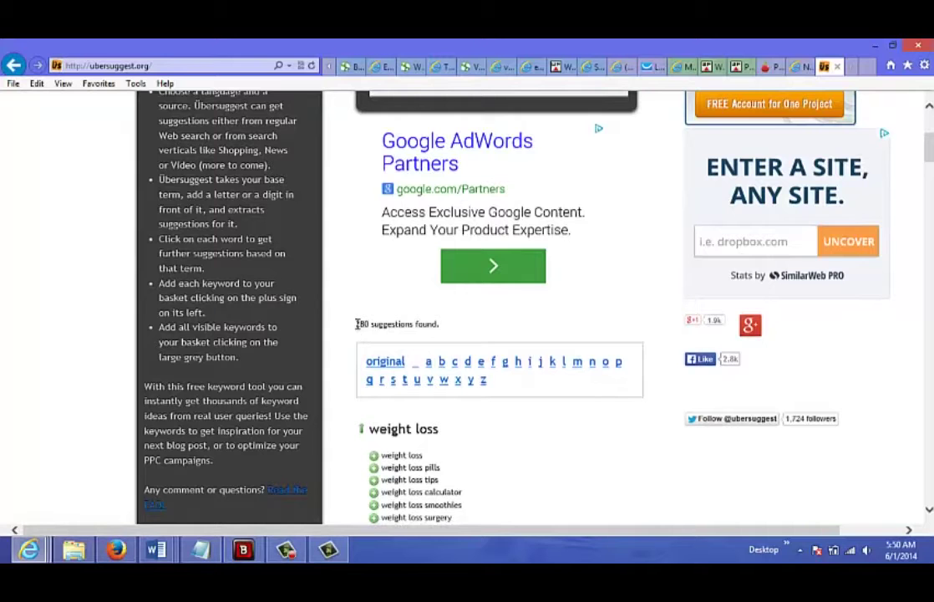
pyautogui.moveTo(358, 325); pyautogui.dragTo(433, 324)
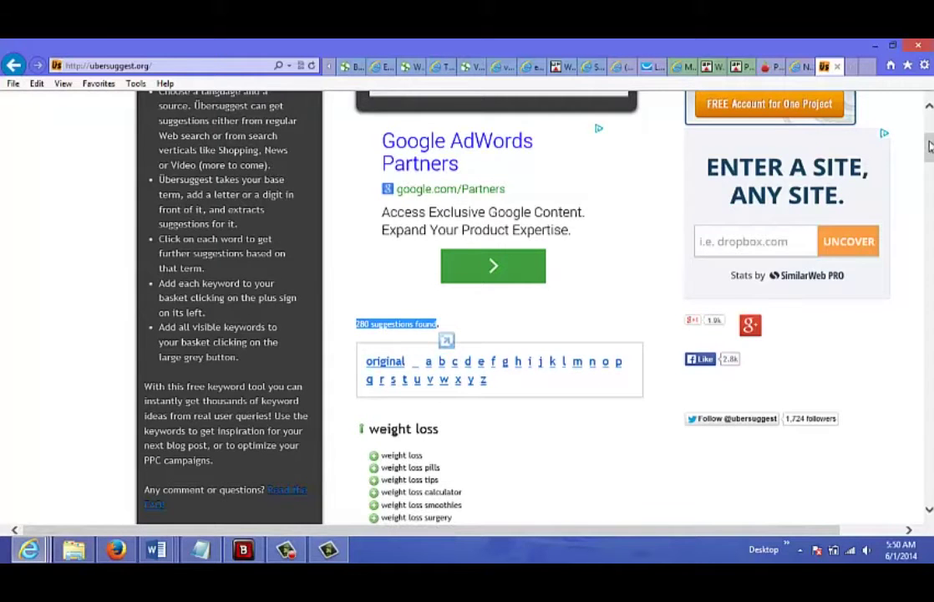
pyautogui.moveTo(929, 145); pyautogui.dragTo(929, 190)
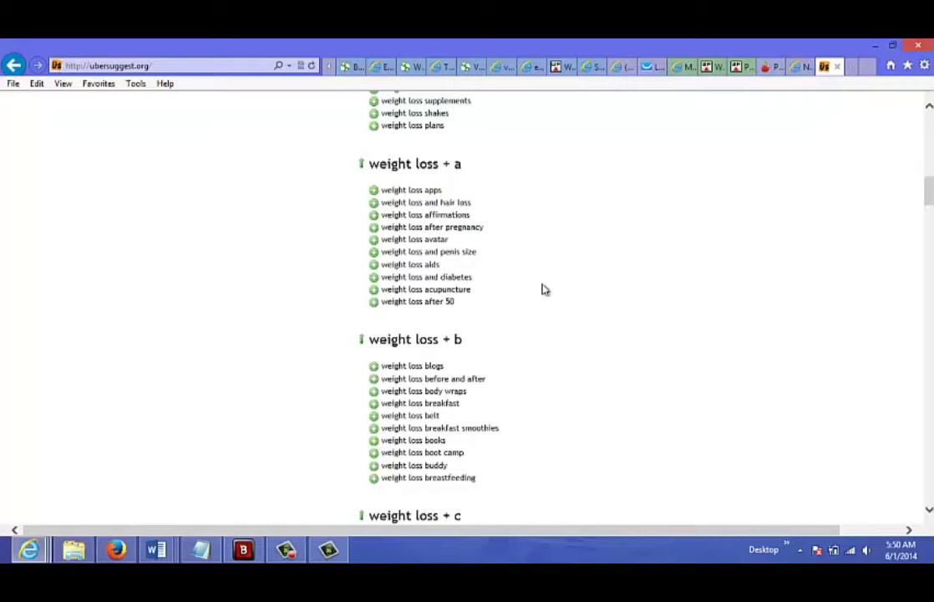
pyautogui.tripleClick(375, 372)
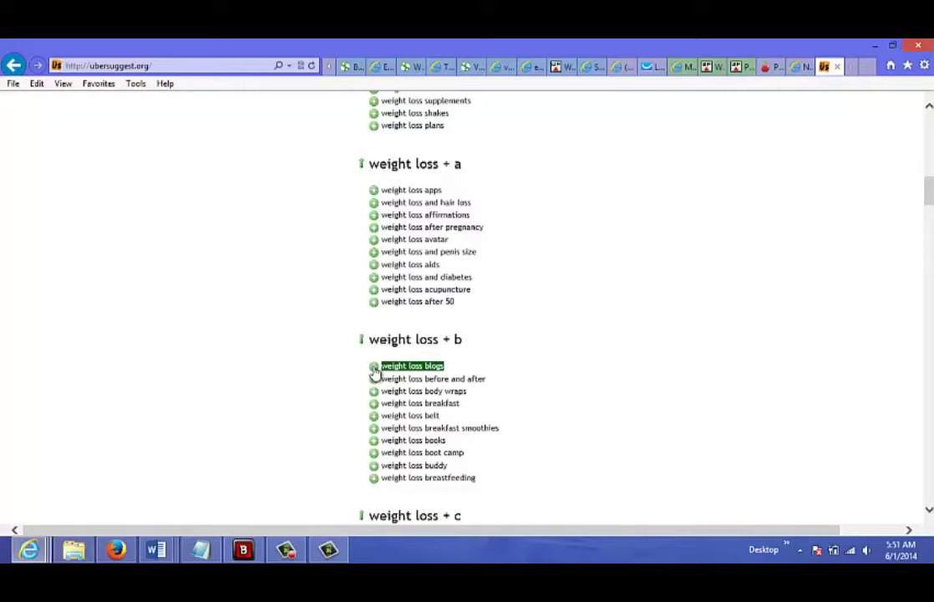
pyautogui.click(386, 368)
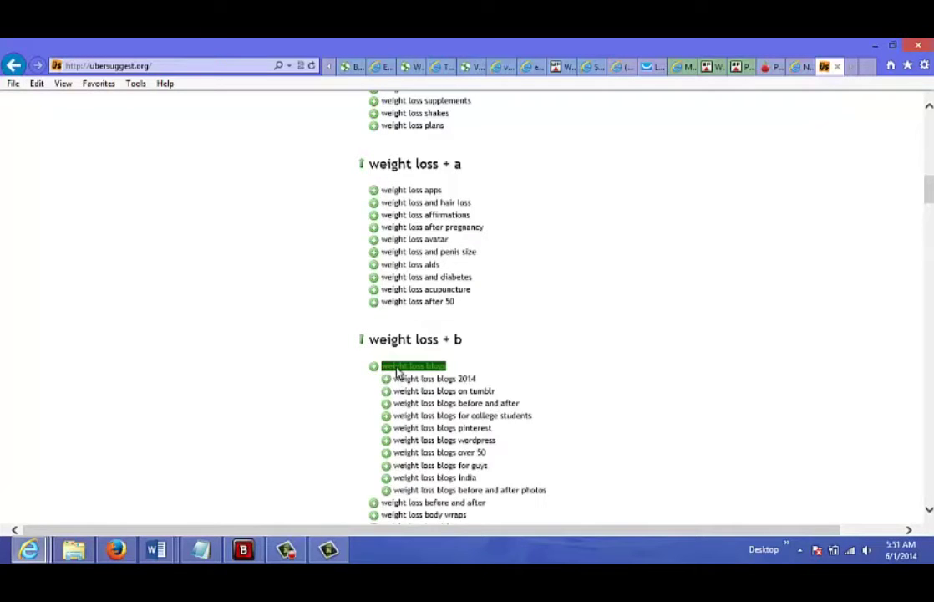
# Expand the nested suggestions and add 'weight loss blogs 2014' to the basket.
pyautogui.click(418, 381)
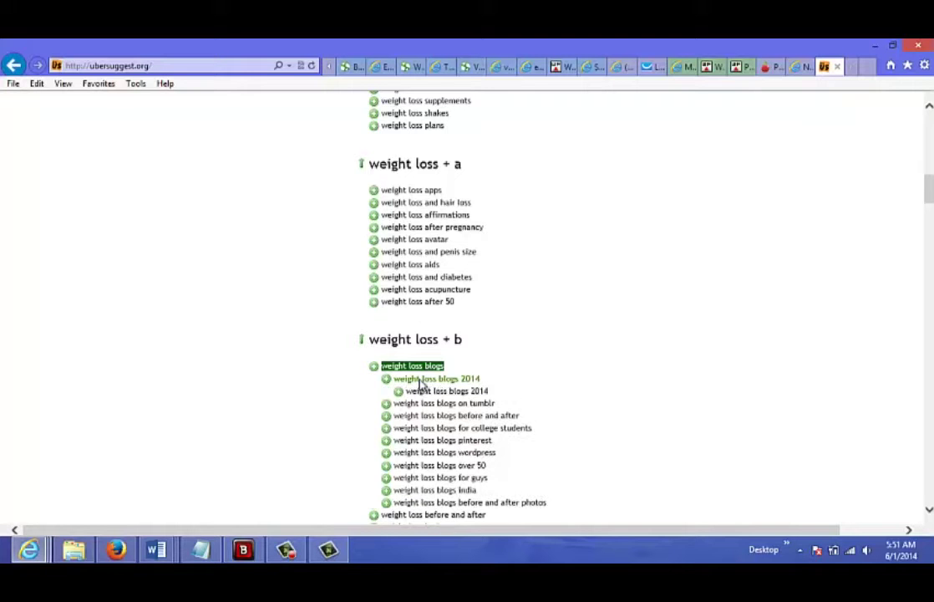
pyautogui.click(422, 391)
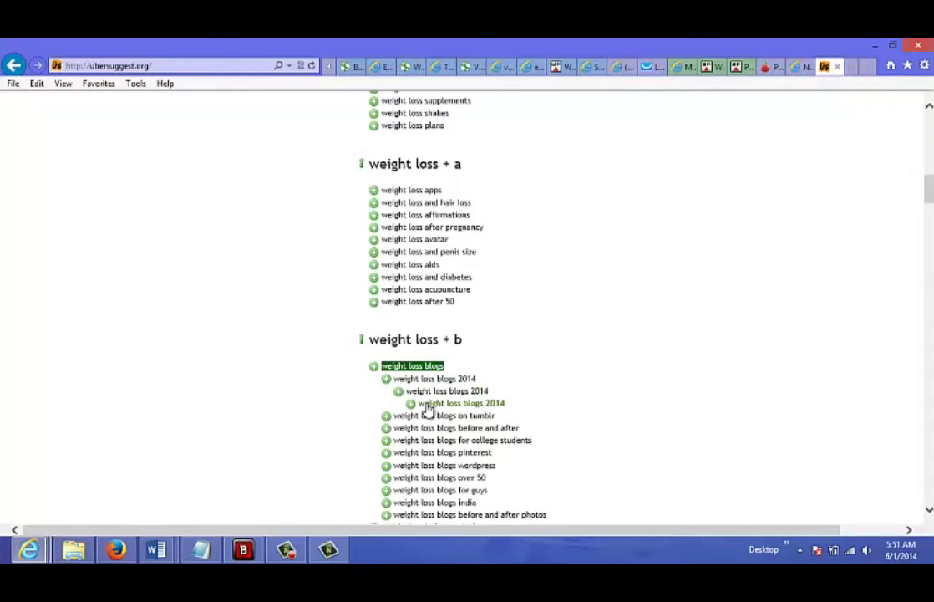
pyautogui.click(426, 404)
pyautogui.click(431, 416)
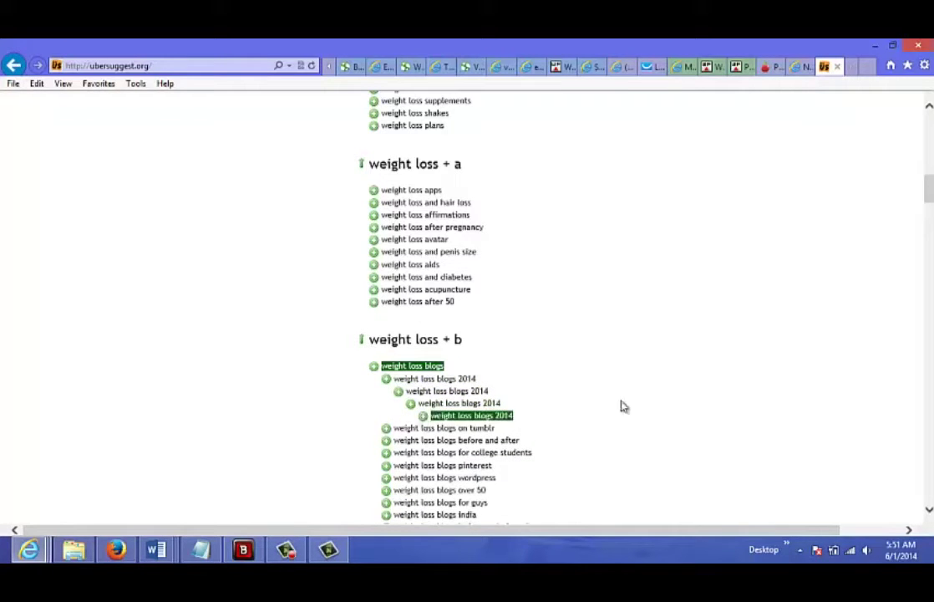
pyautogui.moveTo(928, 191); pyautogui.dragTo(928, 207)
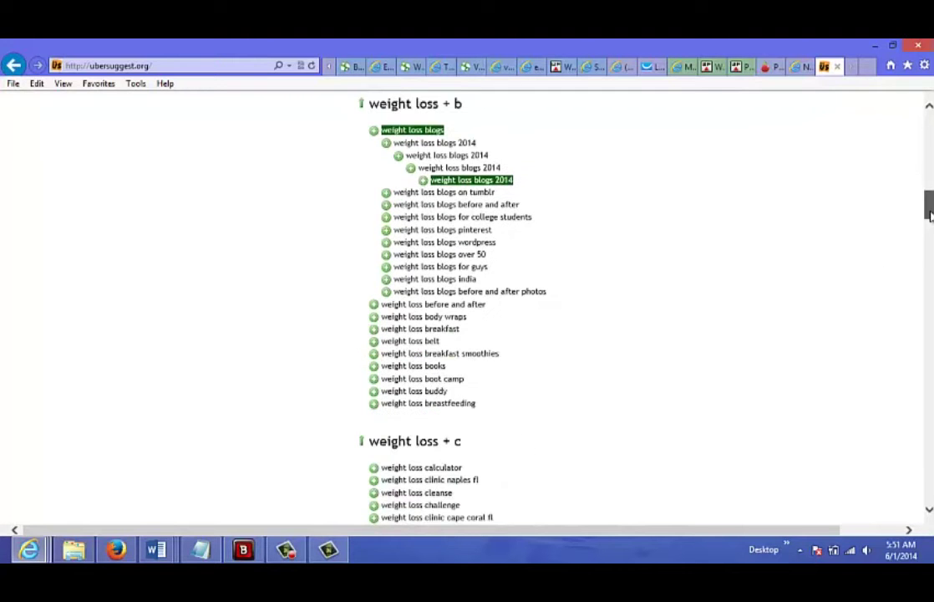
# Add 'weight loss boot camp' and 'weight loss diet' to the basket.
pyautogui.click(375, 386)
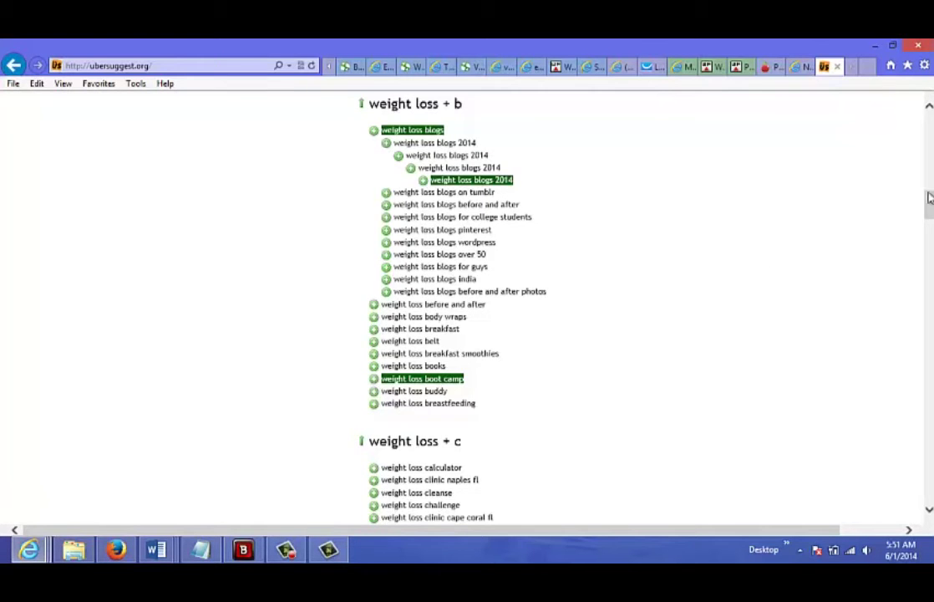
pyautogui.moveTo(929, 201)
pyautogui.mouseDown()
pyautogui.moveTo(930, 138)
pyautogui.moveTo(929, 226)
pyautogui.mouseUp()
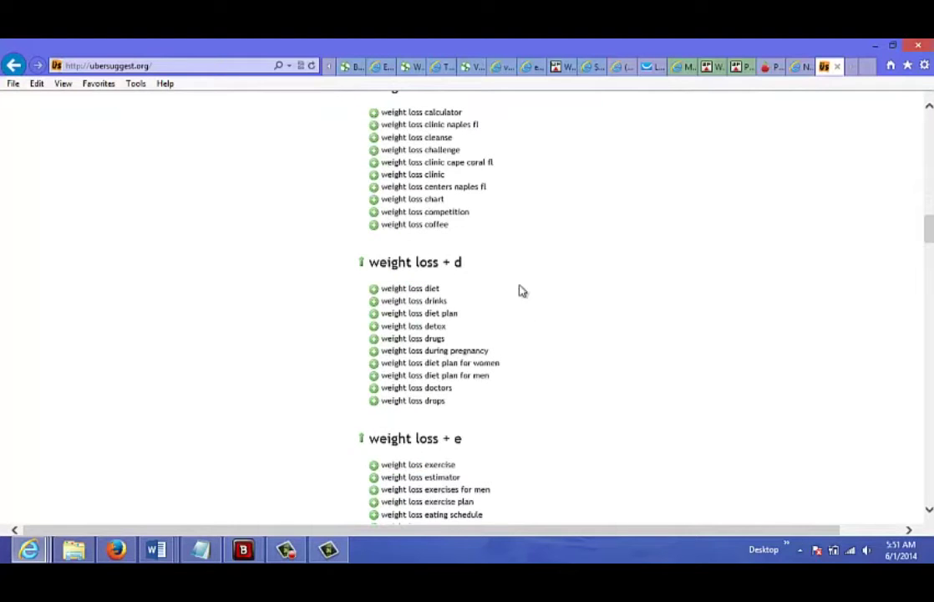
pyautogui.click(373, 289)
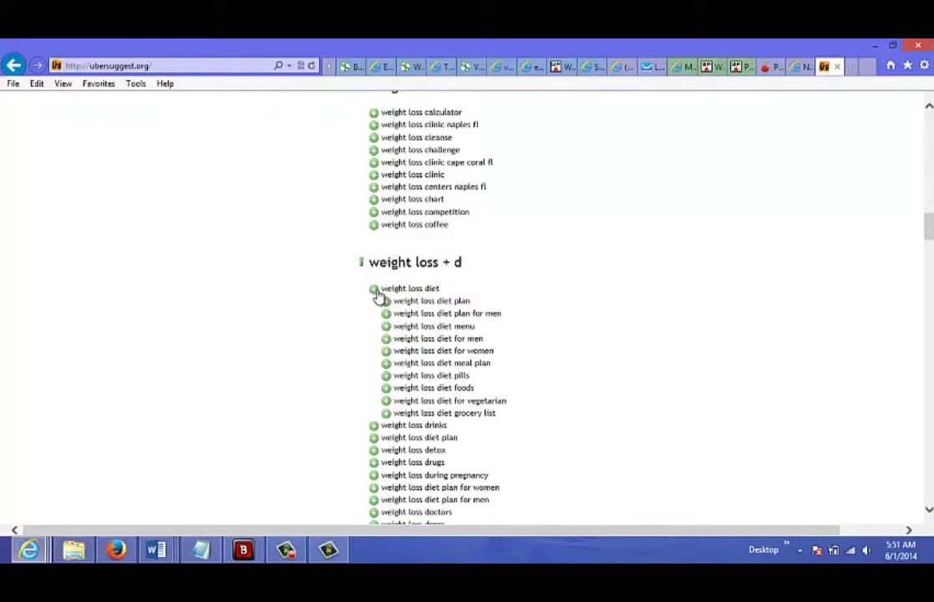
pyautogui.click(378, 291)
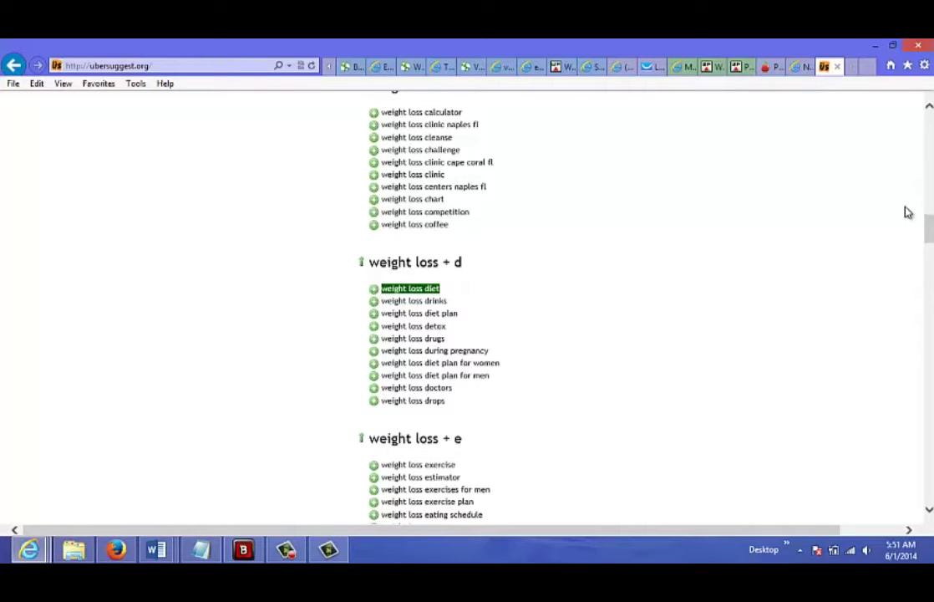
pyautogui.moveTo(928, 222); pyautogui.dragTo(929, 151)
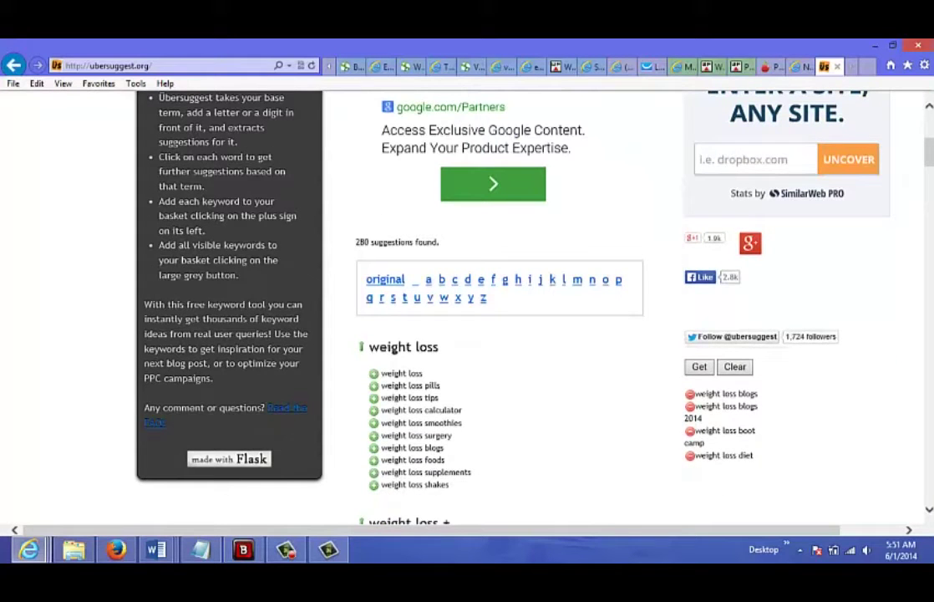
# Get the four basket keywords as Copy & Paste text and select them all.
pyautogui.scroll(-3, 810, 137)
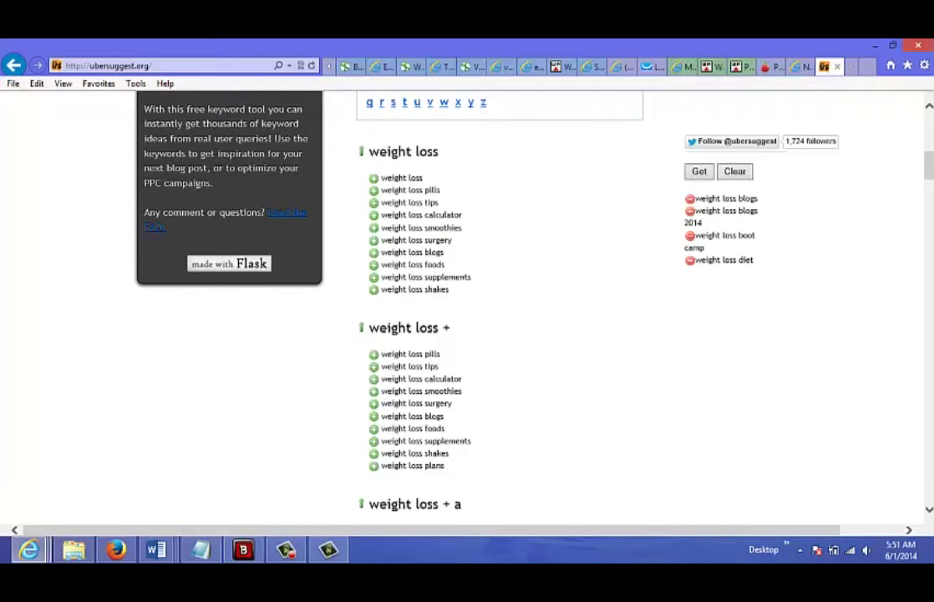
pyautogui.scroll(1, 748, 219)
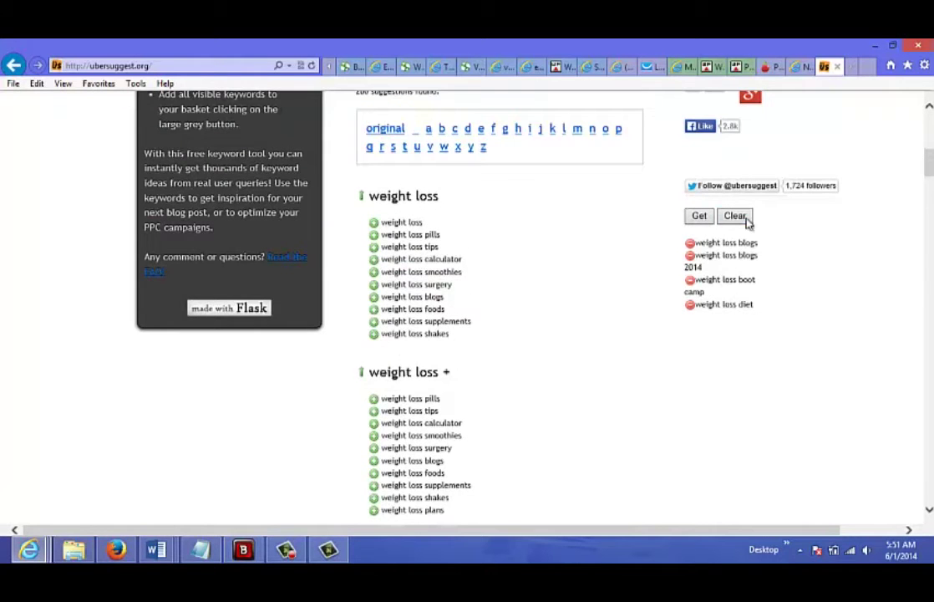
pyautogui.click(699, 217)
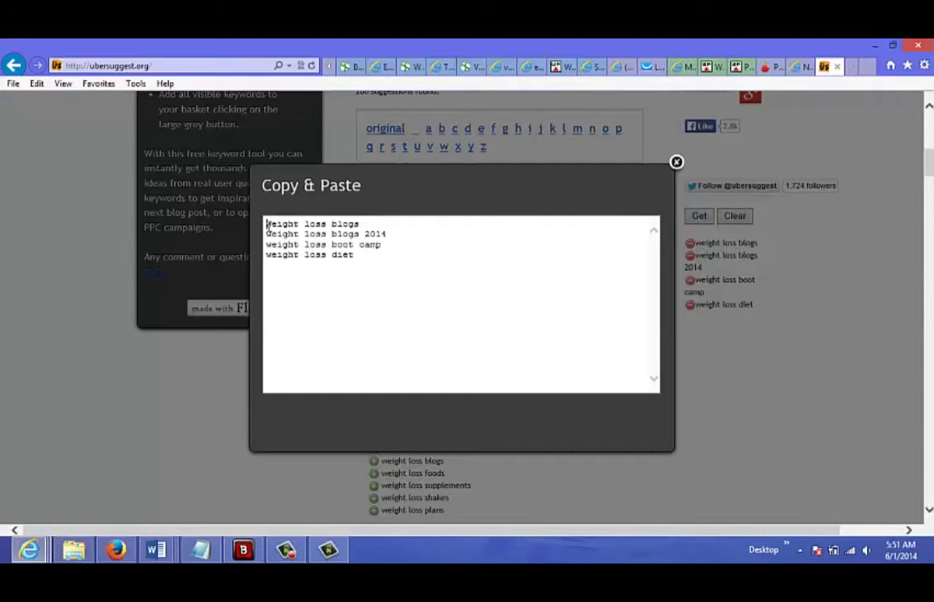
pyautogui.click(411, 264)
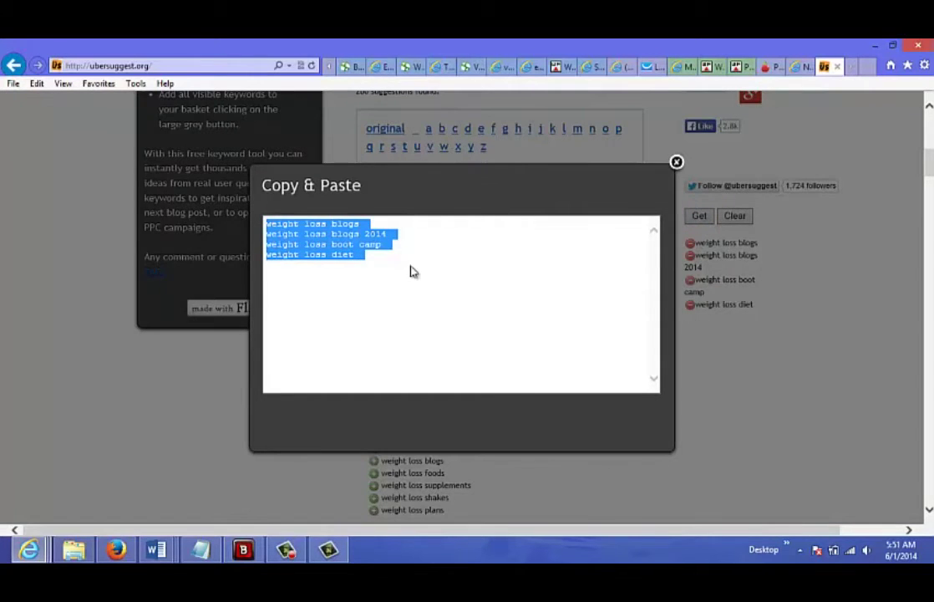